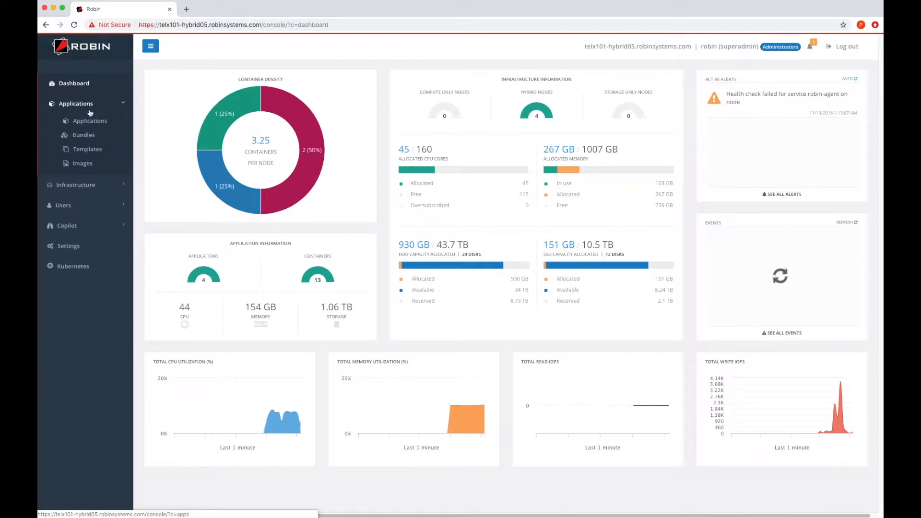
Start a new application from the HDP 255 bundle and name it HDP-255.
left_click(90, 136)
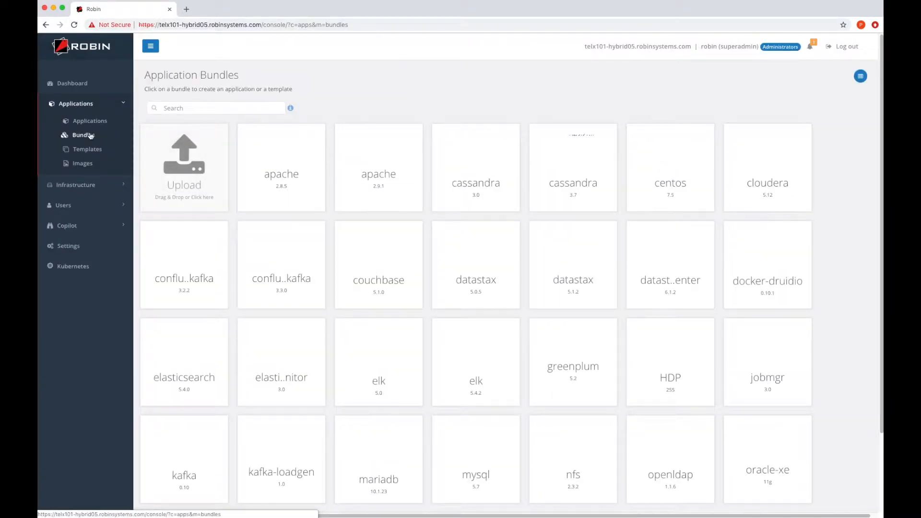
mouse_move(672, 353)
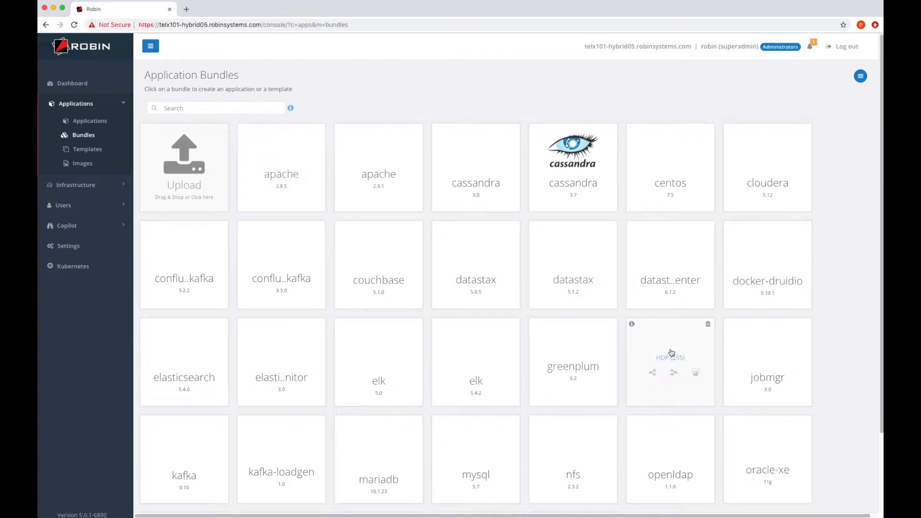
left_click(672, 352)
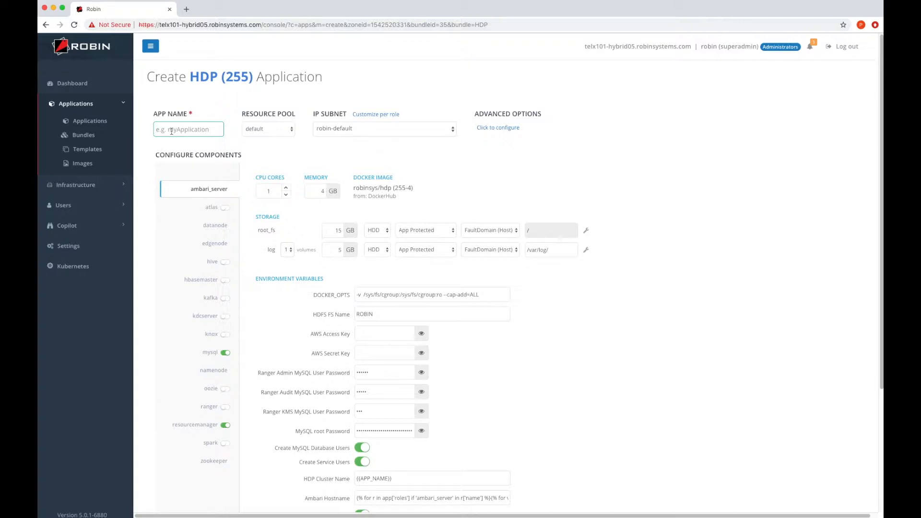
type("HDP-255")
Set the application's IP subnet to demo and its resource pool to default.
left_click(363, 130)
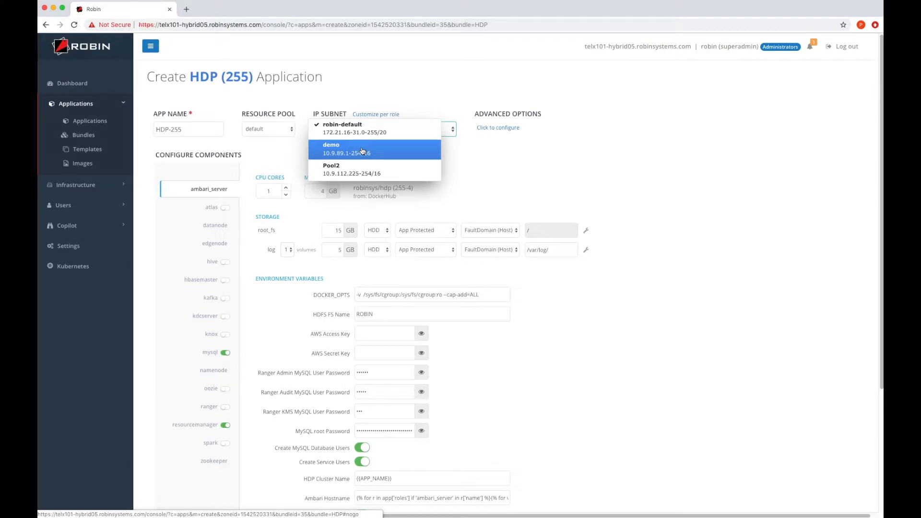
left_click(363, 151)
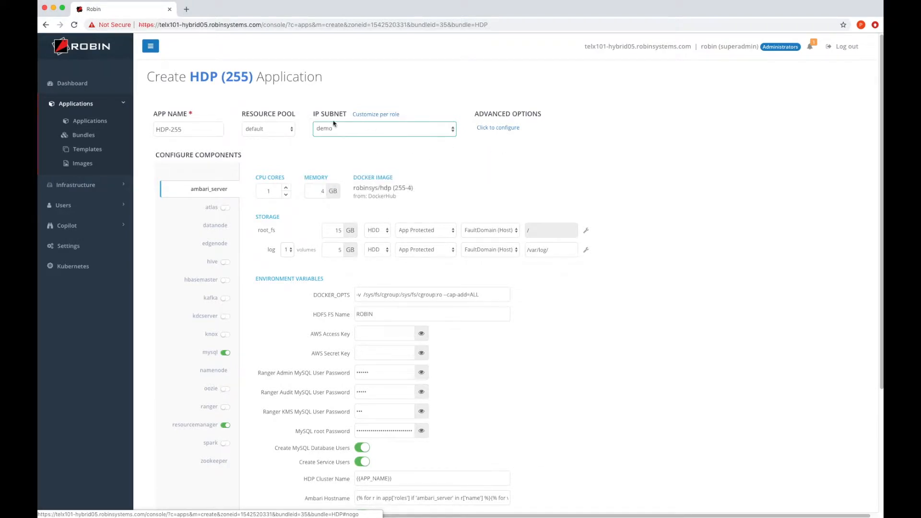
left_click(269, 134)
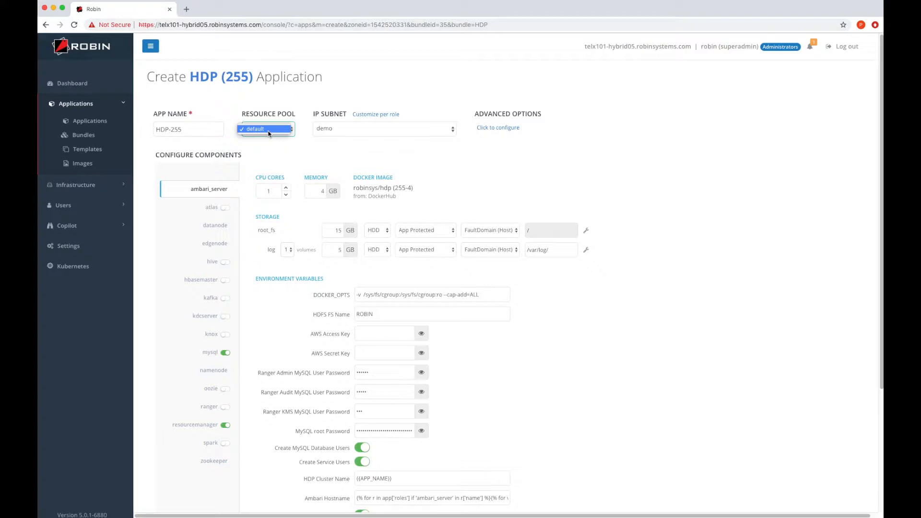
left_click(269, 130)
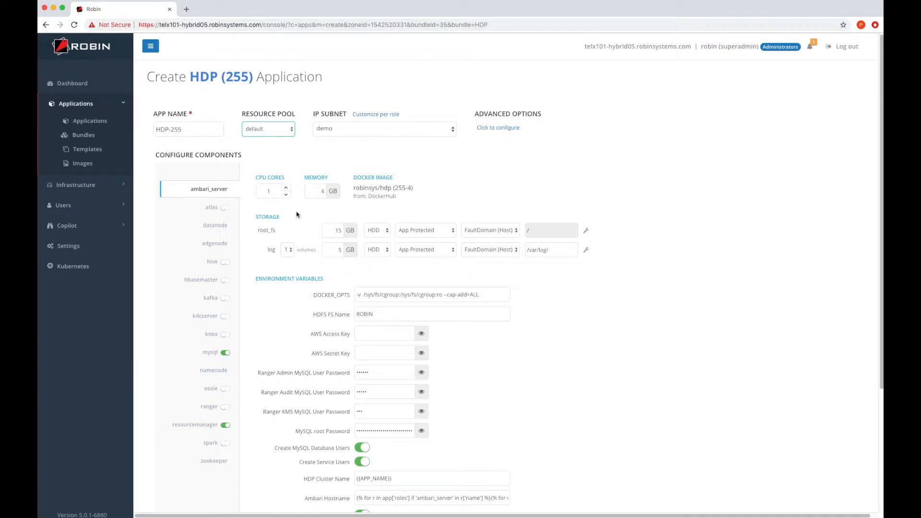
Examine the datanode component's log volume media and protection choices and its advanced placement rules.
left_click(227, 226)
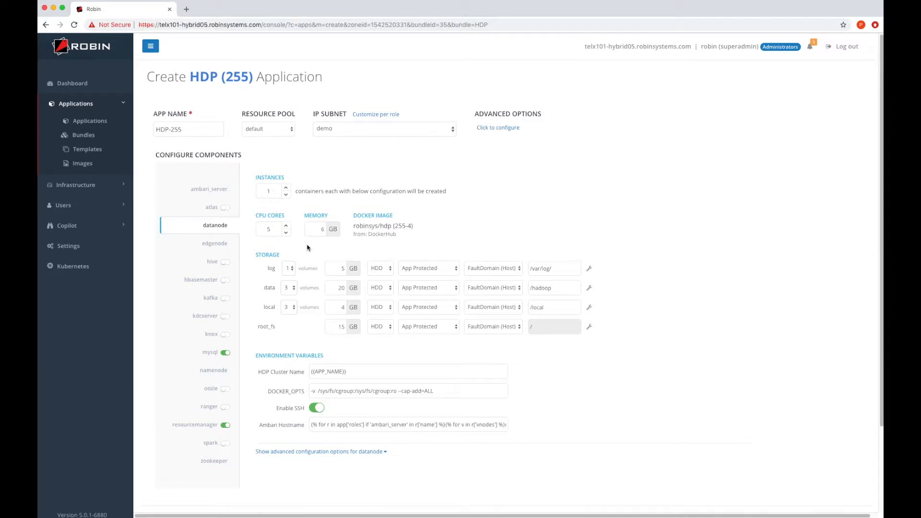
left_click(377, 271)
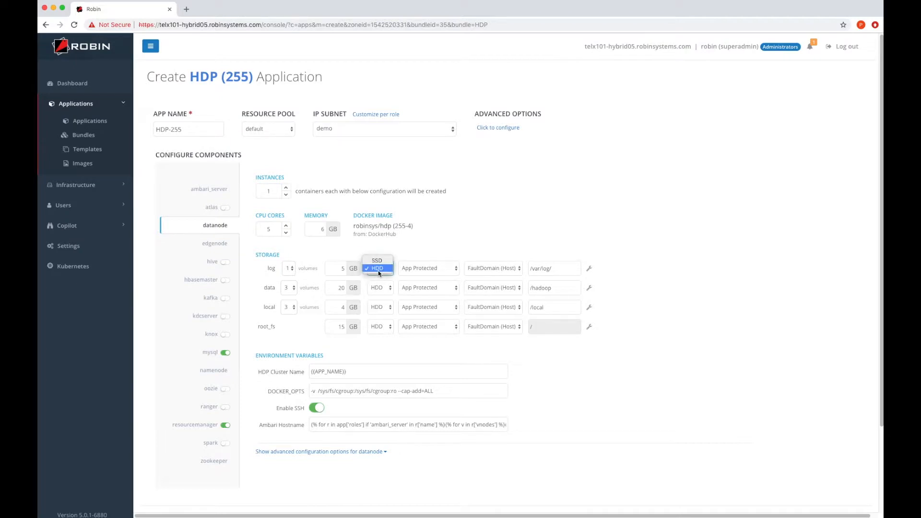
left_click(421, 273)
left_click(420, 273)
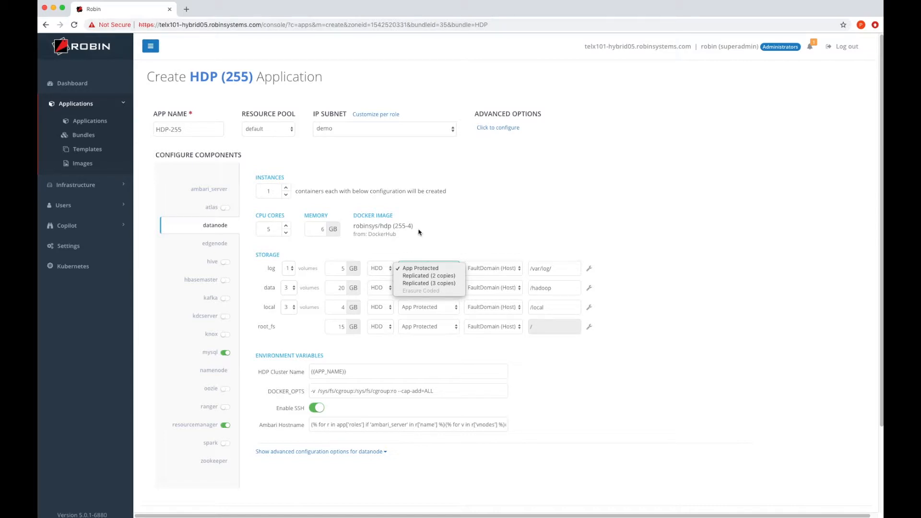
left_click(374, 453)
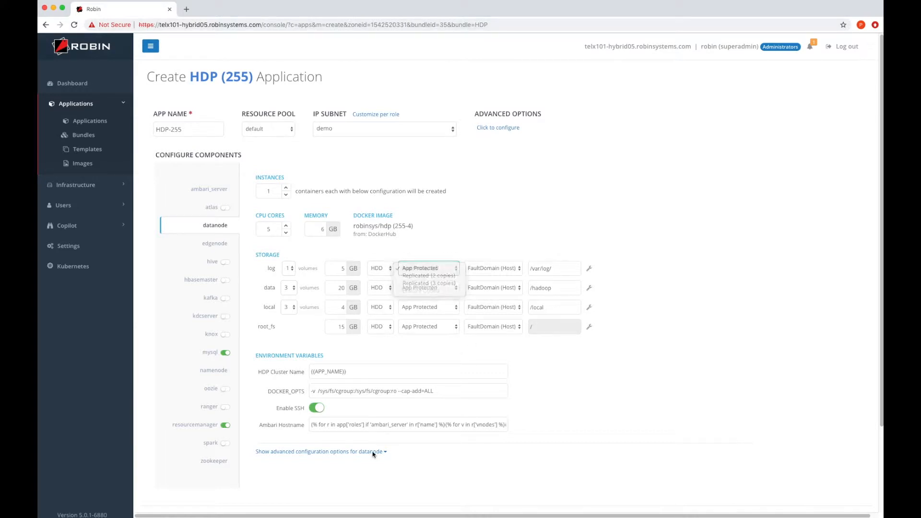
left_click(374, 453)
scroll(437, 449, "down", 2)
scroll(437, 448, "down", 5)
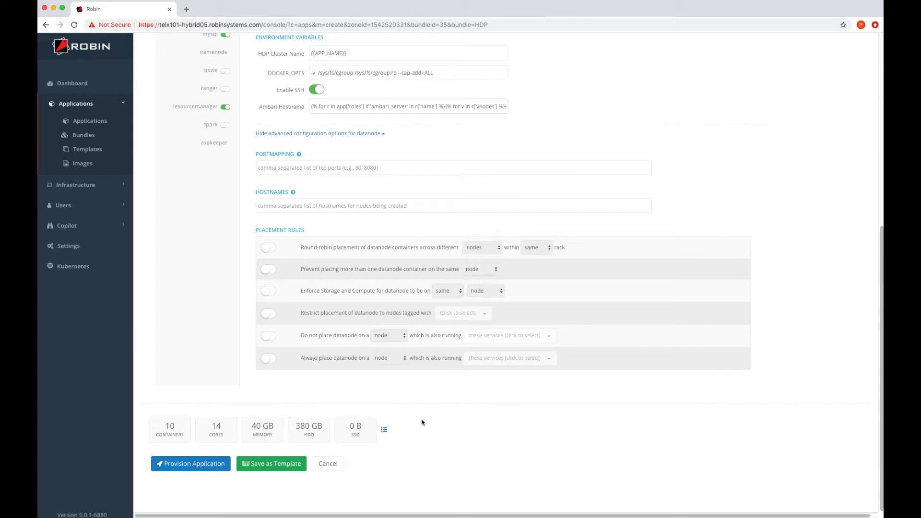
Examine the zookeeper component's configuration, including its advanced options and placement rules.
left_click(223, 146)
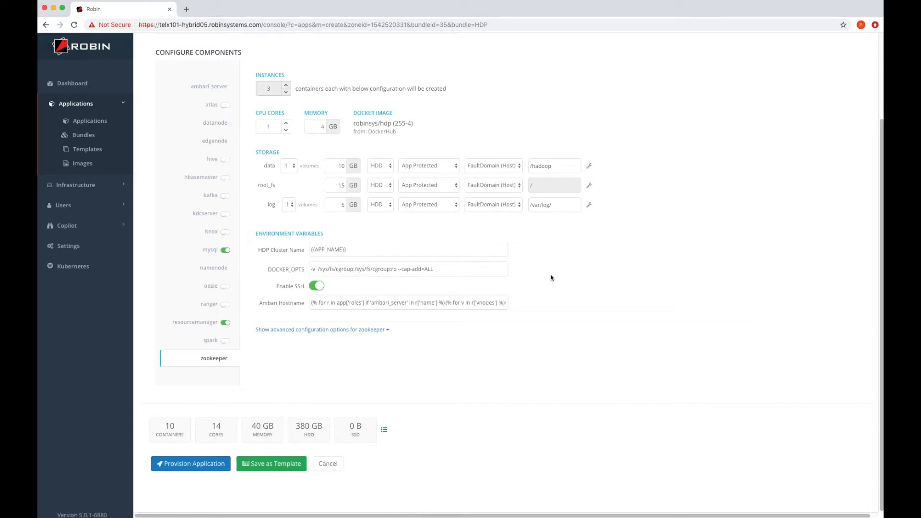
left_click(376, 329)
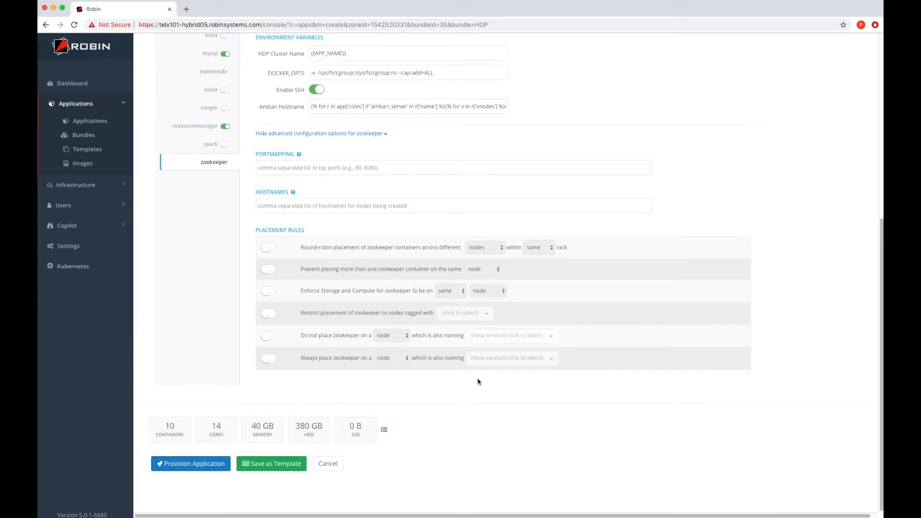
scroll(477, 380, "up", 1)
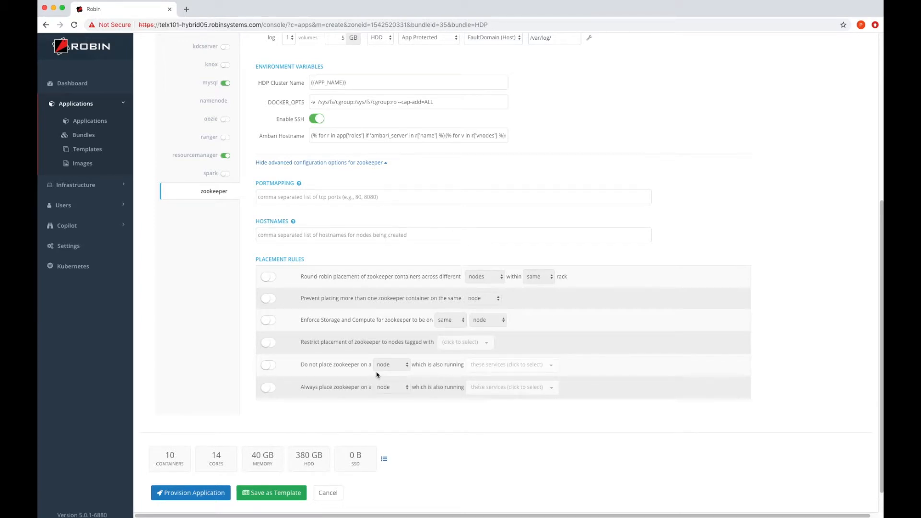
scroll(376, 371, "up", 5)
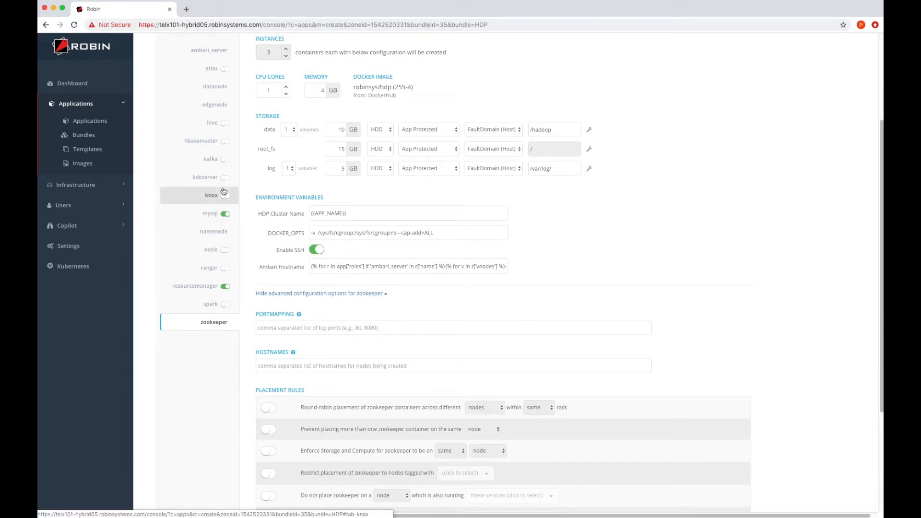
Provision the HDP-255 application and close the job progress dialog once the job completes.
scroll(263, 313, "down", 5)
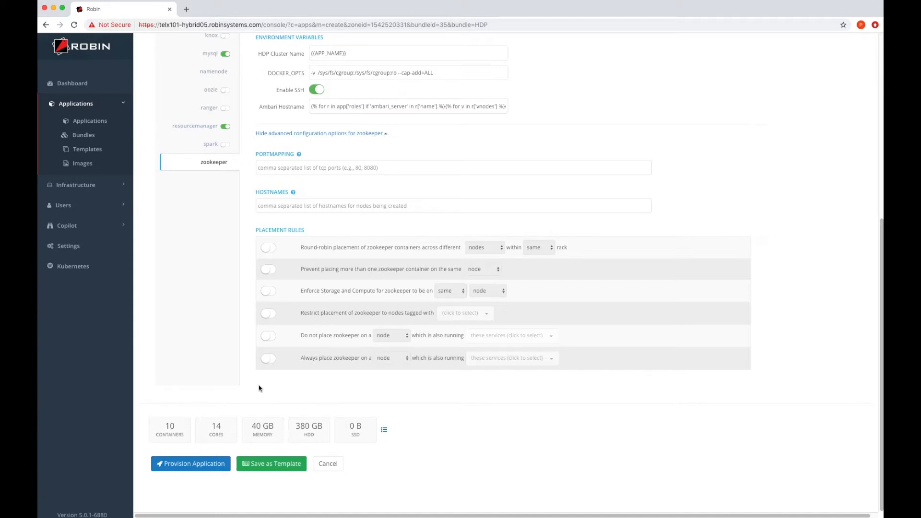
left_click(213, 465)
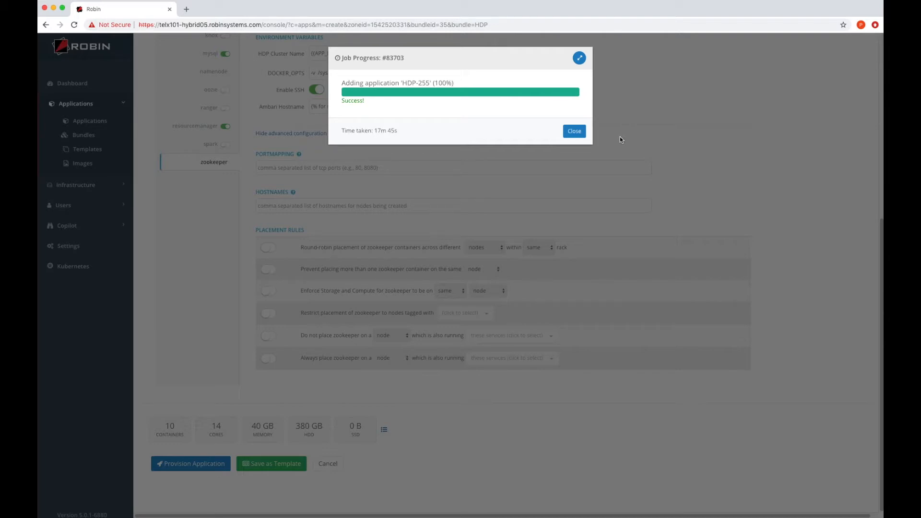
left_click(574, 133)
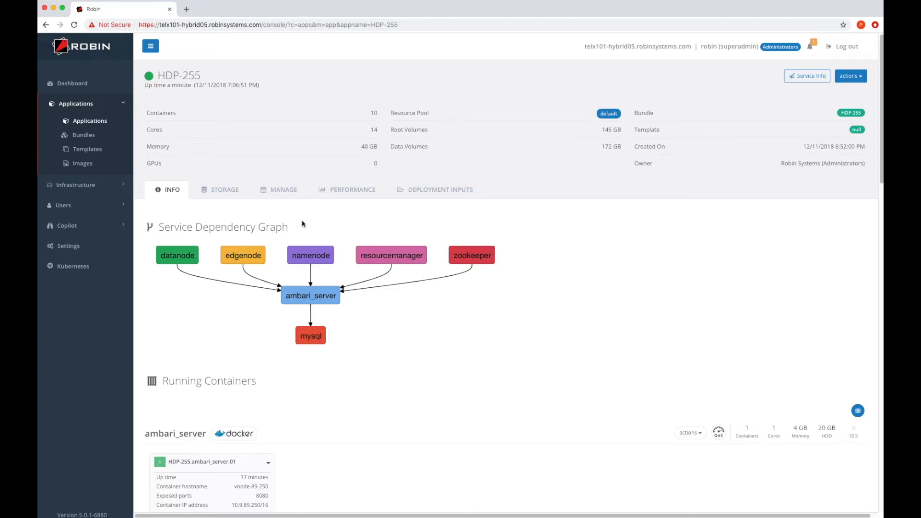
Examine the ambari_server container's hostname, exposed port and IP address among the running containers.
scroll(302, 223, "down", 5)
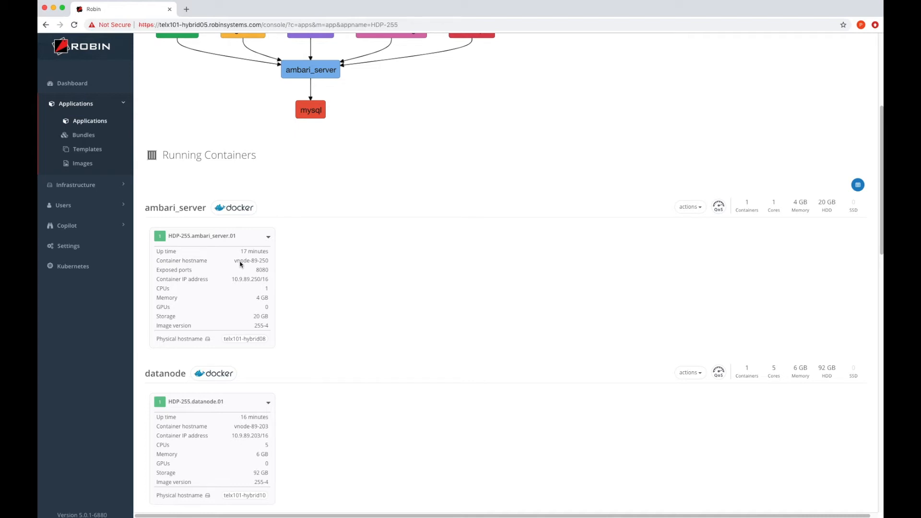
left_click_drag(236, 263, 269, 273)
left_click_drag(232, 280, 268, 283)
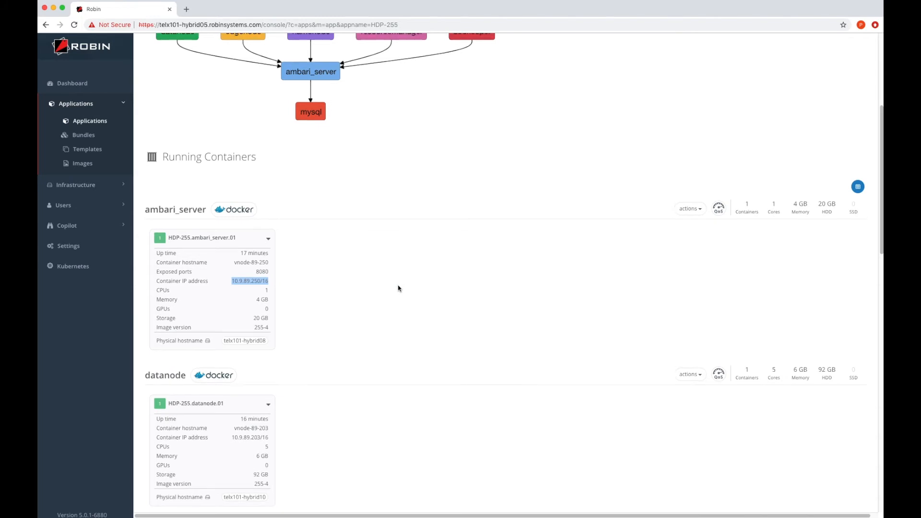
Open the Ambari web interface from the HDP-255 application's service information.
scroll(399, 288, "up", 5)
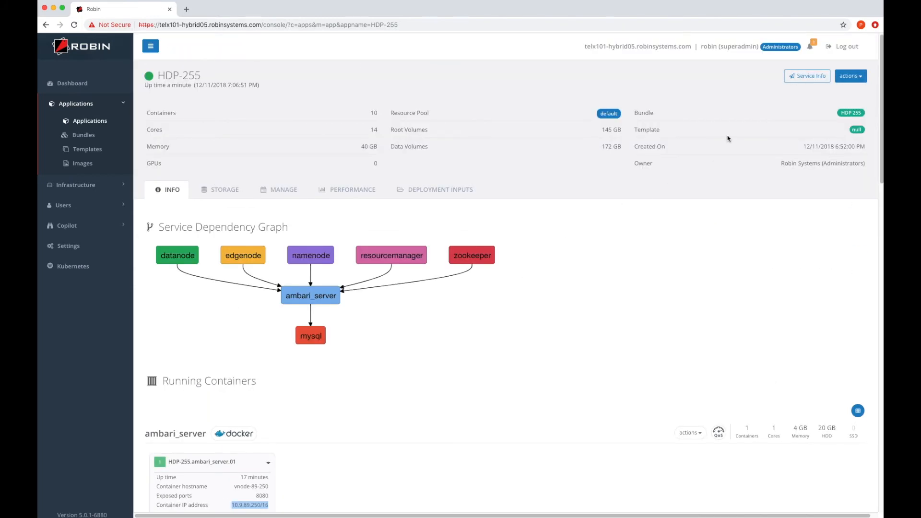
left_click(809, 77)
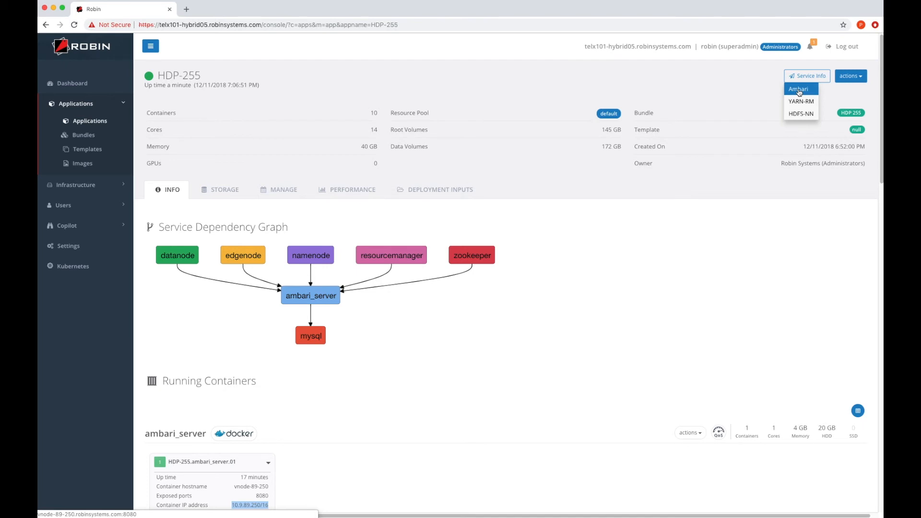
left_click(799, 93)
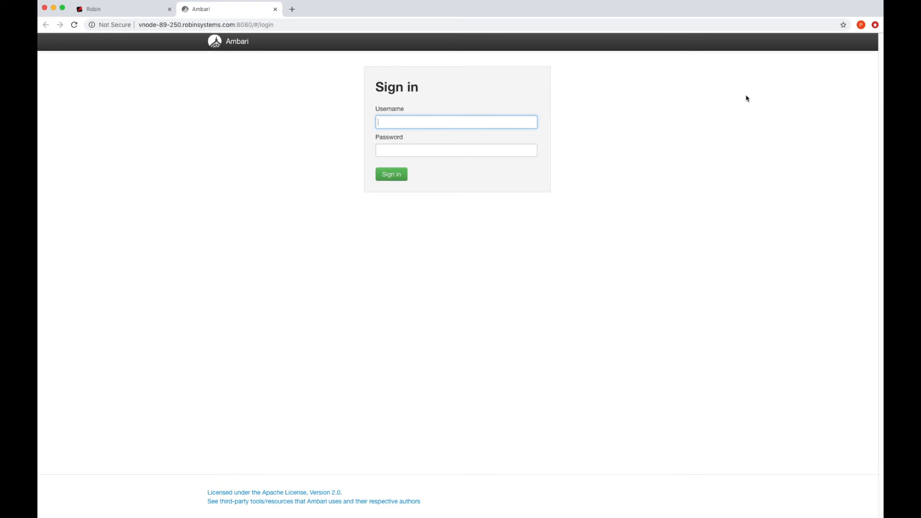
Sign in to Ambari with the username admin and the account password.
type("admin")
key("Tab")
type("admin")
key("Return")
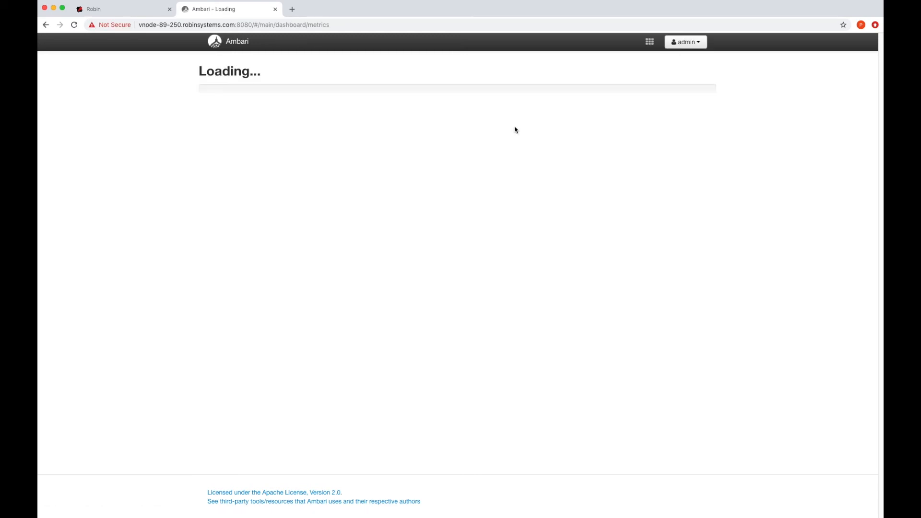